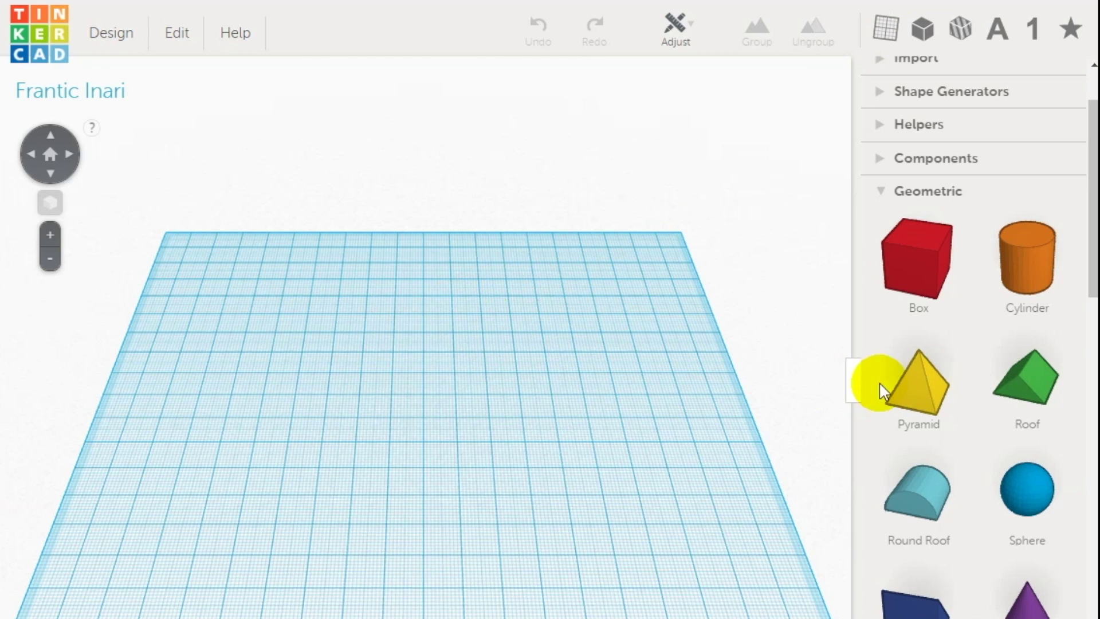
- Place a Paraboloid and a Half Sphere side by side near the middle of the workplane
scroll(942, 390, down, 8)
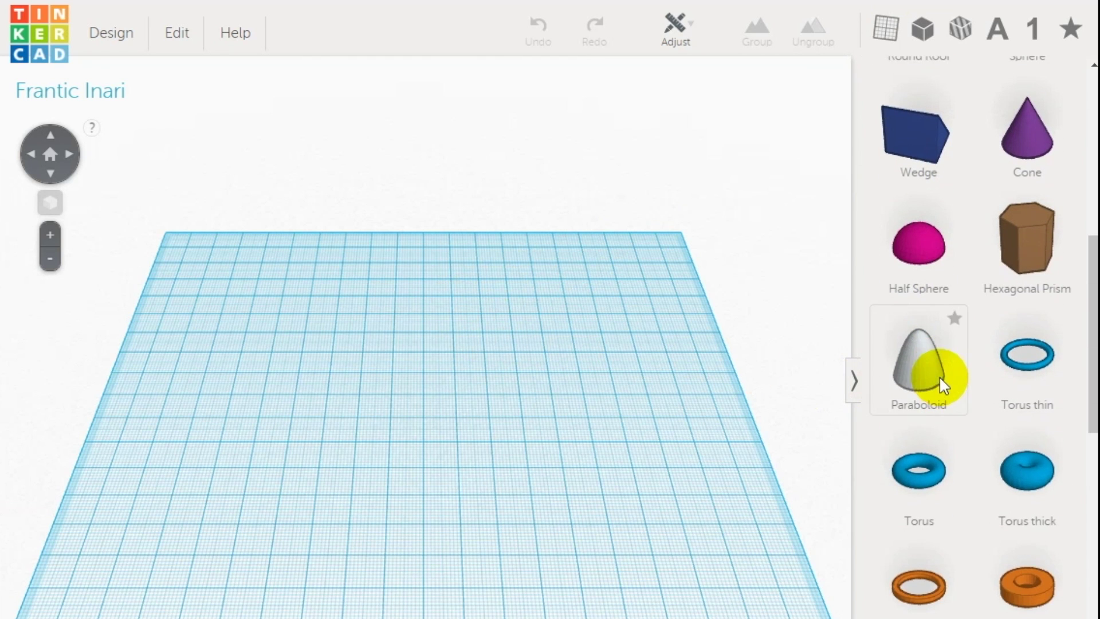
drag(929, 369, 345, 382)
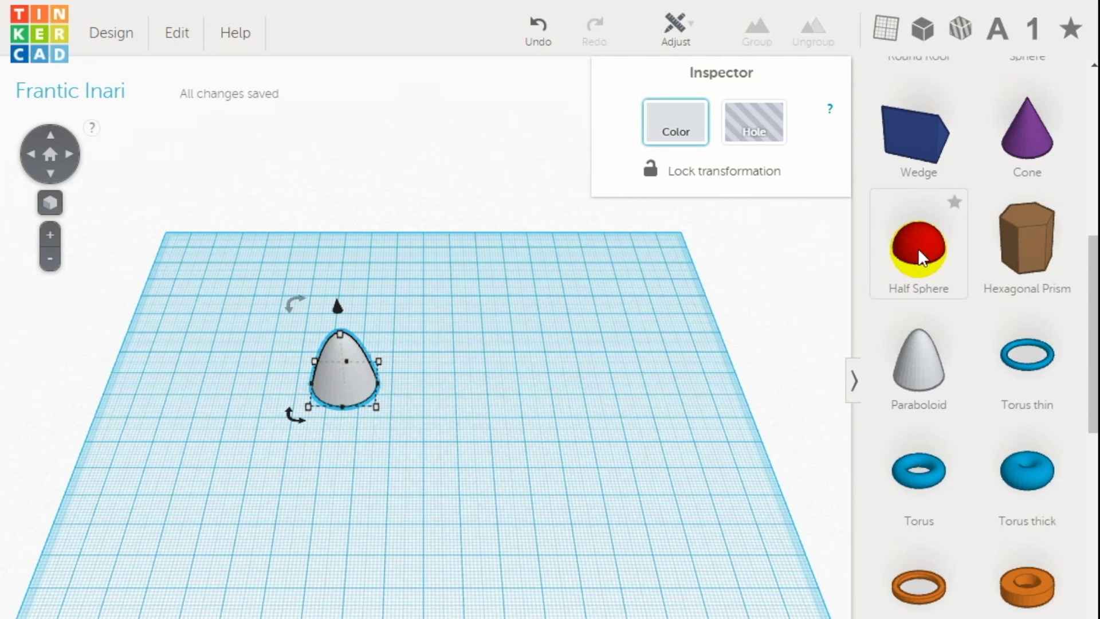
drag(923, 245, 542, 359)
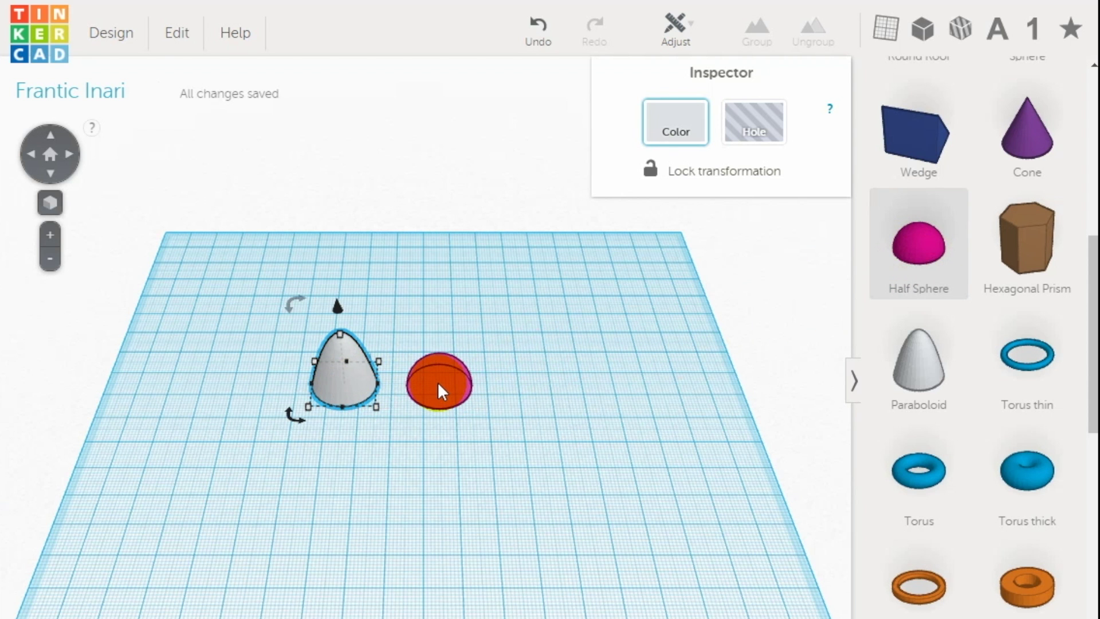
drag(438, 383, 437, 381)
- Rotate the paraboloid and the half sphere onto their sides so their flat faces point towards each other
scroll(421, 414, down, 5)
scroll(425, 415, up, 10)
click(268, 316)
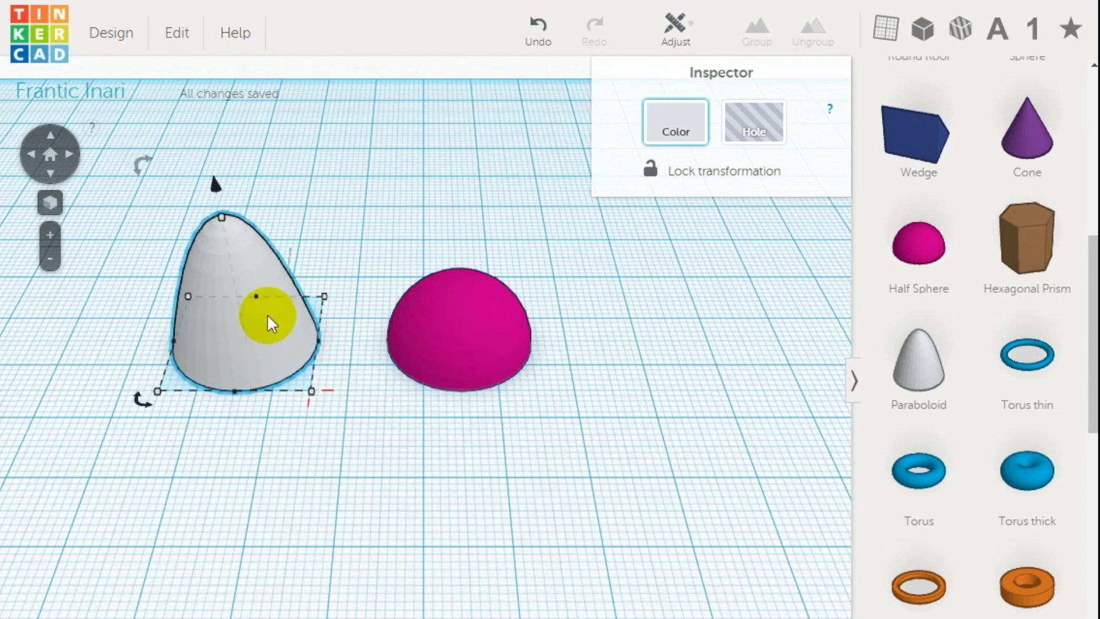
drag(142, 165, 51, 418)
click(435, 327)
drag(370, 224, 357, 335)
- Align the paraboloid and the half sphere with each other along their shared axis
shift+click(312, 314)
click(676, 29)
click(695, 72)
click(302, 405)
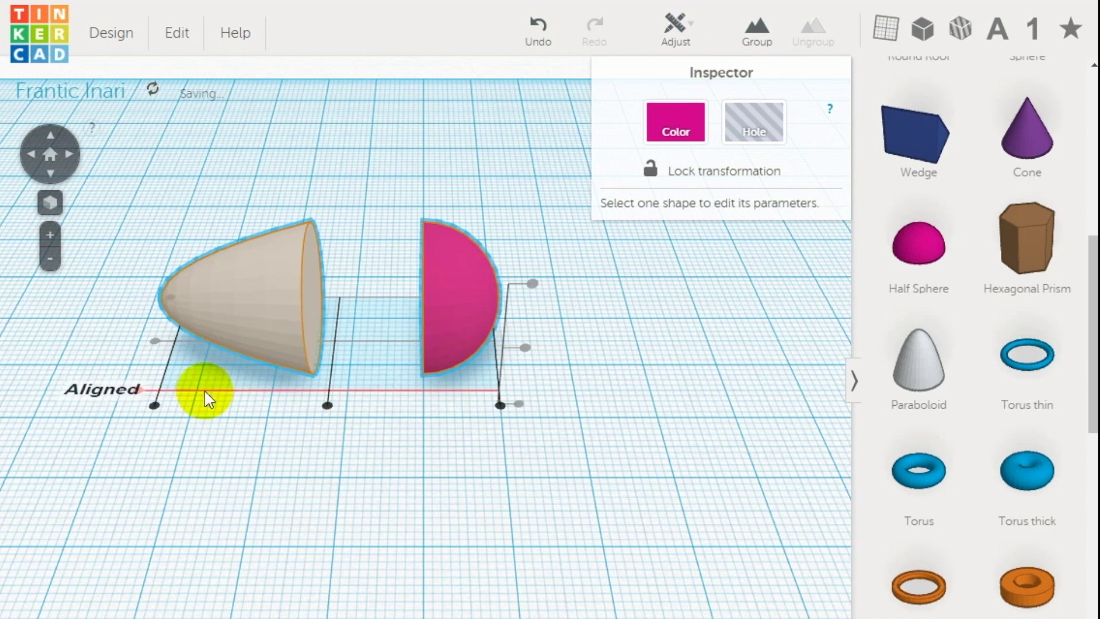
click(493, 293)
- Slide the half sphere against the paraboloid's flat face and group both shapes into one body
drag(485, 298, 374, 298)
click(490, 495)
right_drag(490, 495, 363, 418)
key(ctrl+a)
click(754, 32)
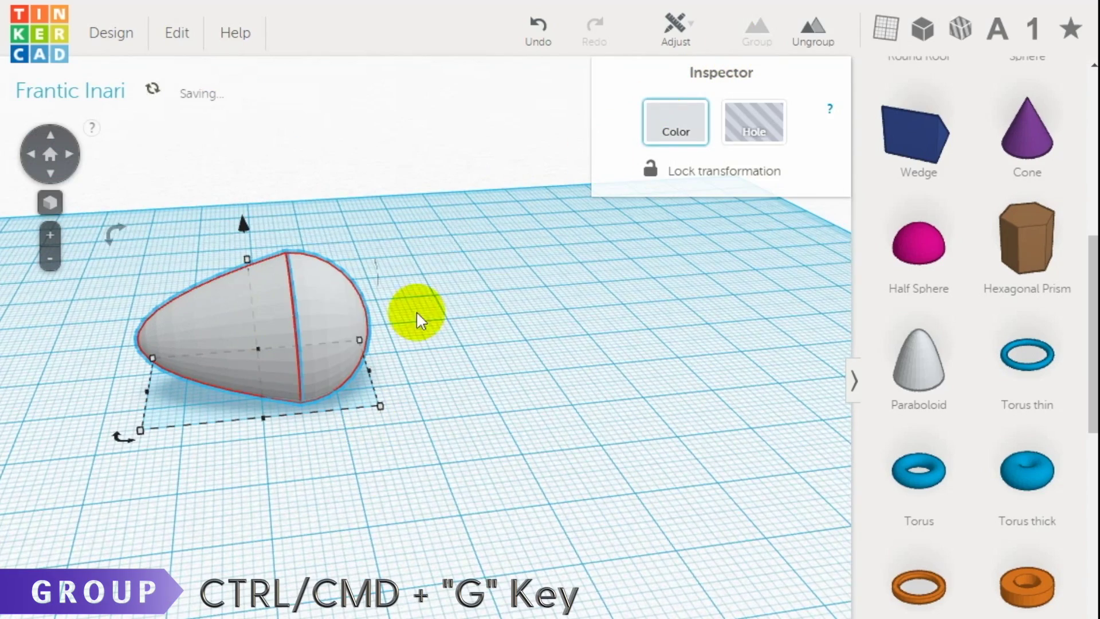
- Scale the grouped body proportionally to 45 mm long and 30 mm wide
drag(315, 314, 439, 387)
scroll(324, 538, up, 3)
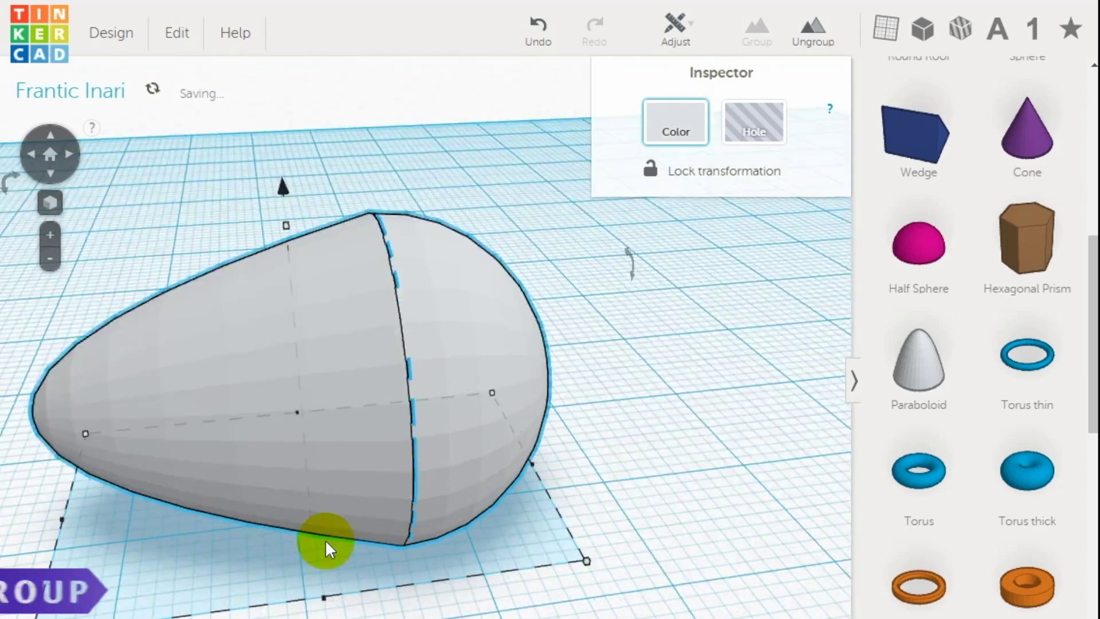
scroll(325, 540, down, 3)
right_drag(442, 549, 343, 544)
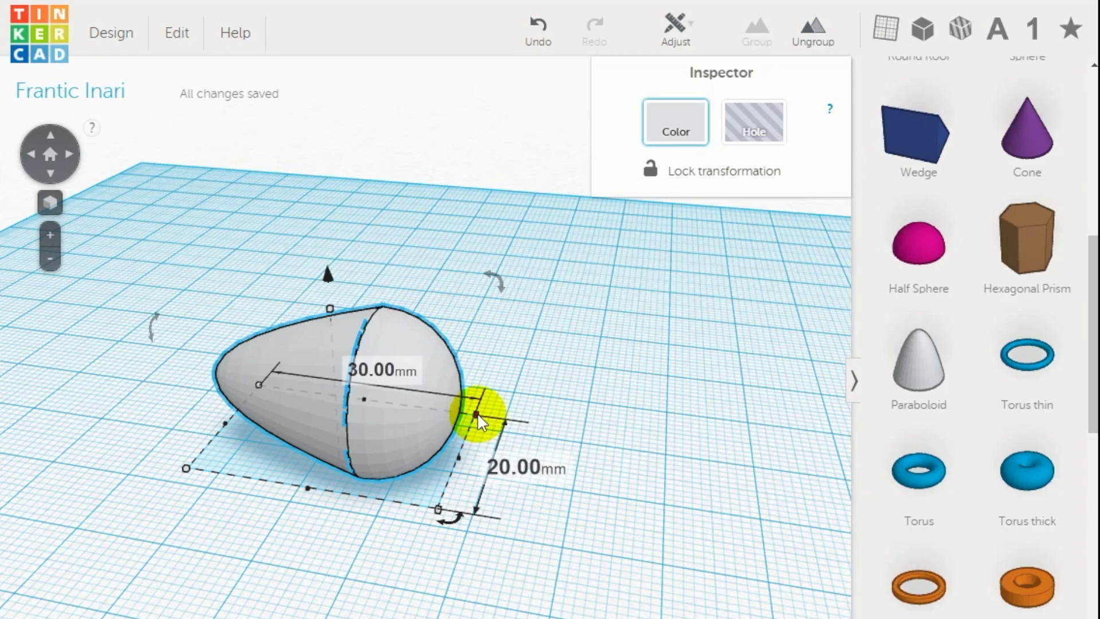
shift+drag(477, 412, 603, 393)
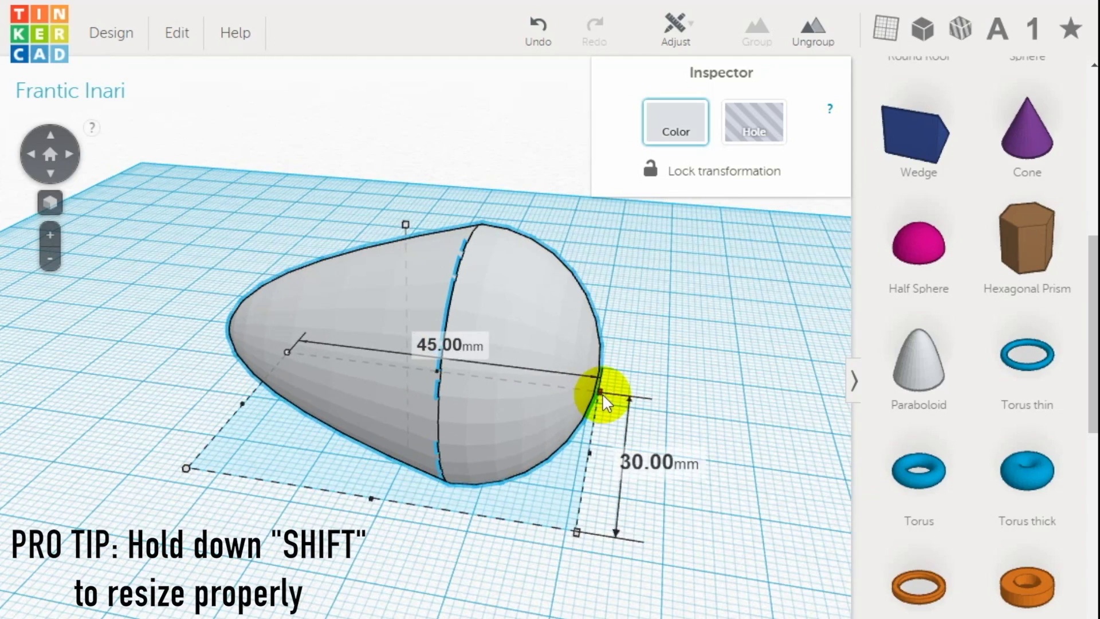
scroll(187, 530, down, 4)
- Add a Box at the body, lower its height and stretch it to enclose the body's lower part
click(184, 522)
right_drag(505, 548, 475, 487)
scroll(921, 234, up, 6)
drag(918, 169, 312, 436)
drag(304, 313, 298, 362)
drag(373, 435, 567, 447)
right_drag(510, 544, 270, 583)
drag(428, 422, 539, 430)
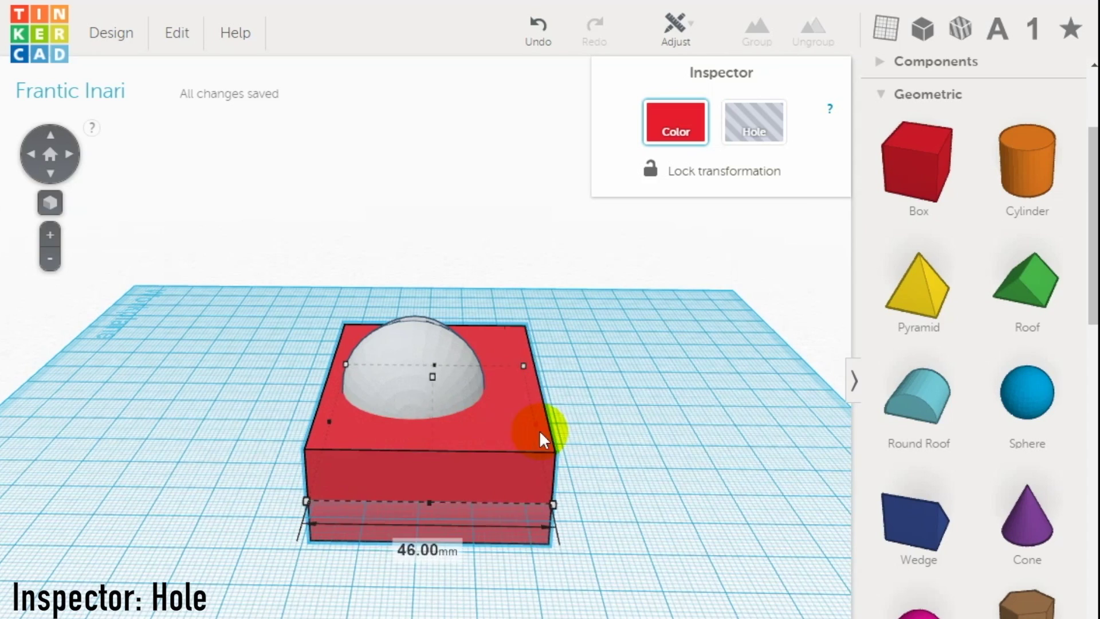
- Turn the box into a hole and group it with the body to cut the underside flat
click(733, 139)
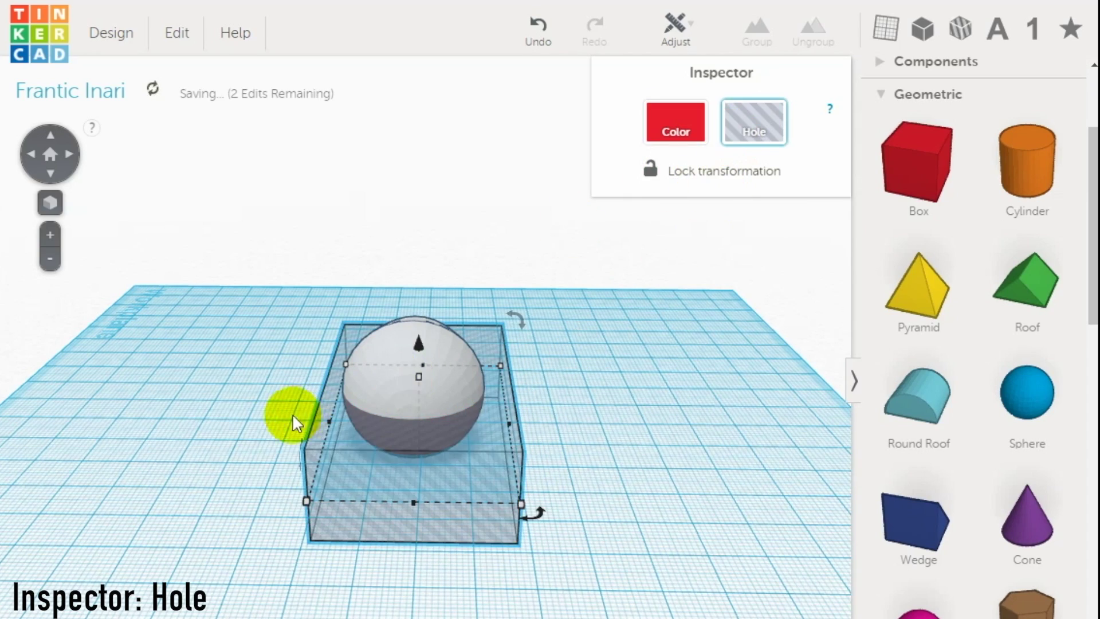
right_drag(293, 413, 537, 542)
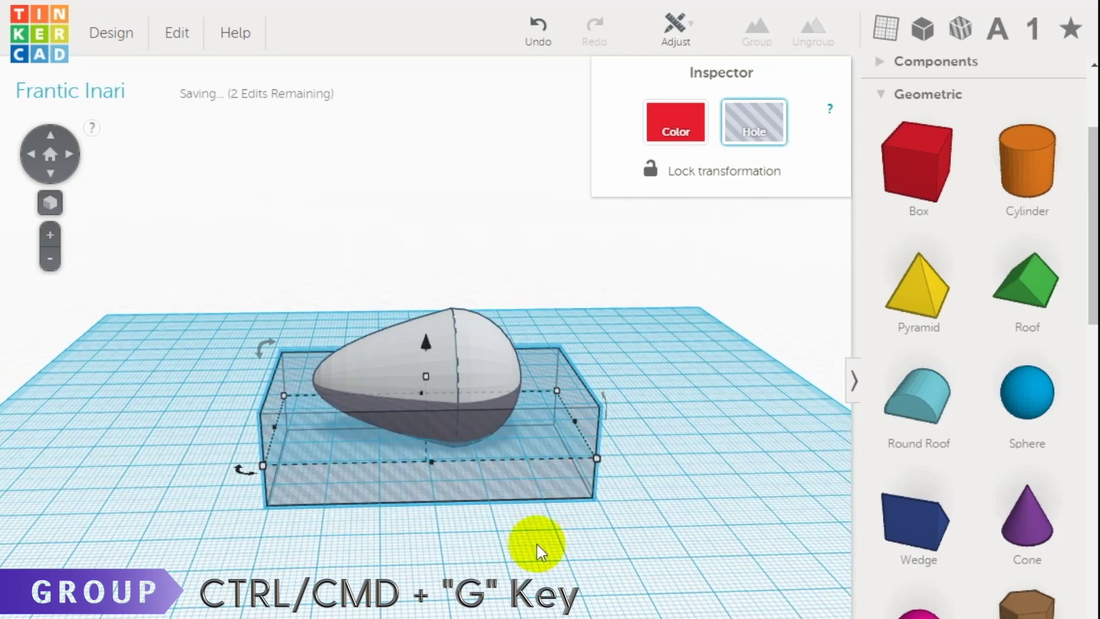
drag(537, 545, 466, 339)
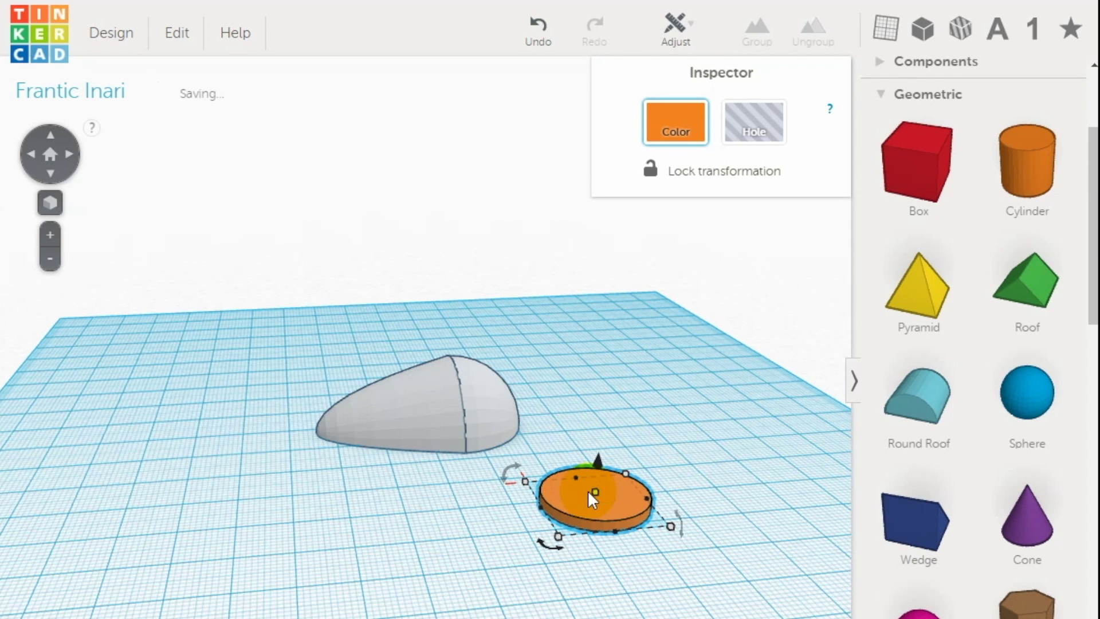
- Rotate the flat orange cylinder upright and move it against the side of the body as an ear
drag(514, 465, 515, 549)
right_drag(515, 549, 644, 390)
drag(574, 397, 384, 407)
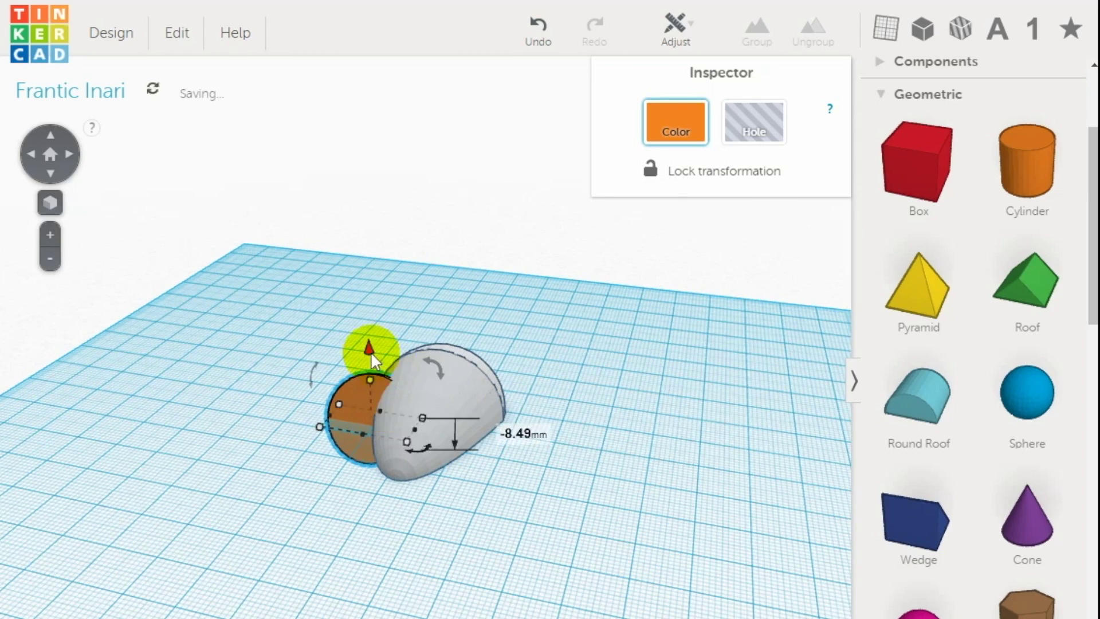
drag(366, 314, 366, 308)
- Shrink the ear disc, reposition it beside the head and raise it slightly above the workplane
right_drag(291, 511, 372, 454)
scroll(378, 354, down, 4)
scroll(411, 401, up, 7)
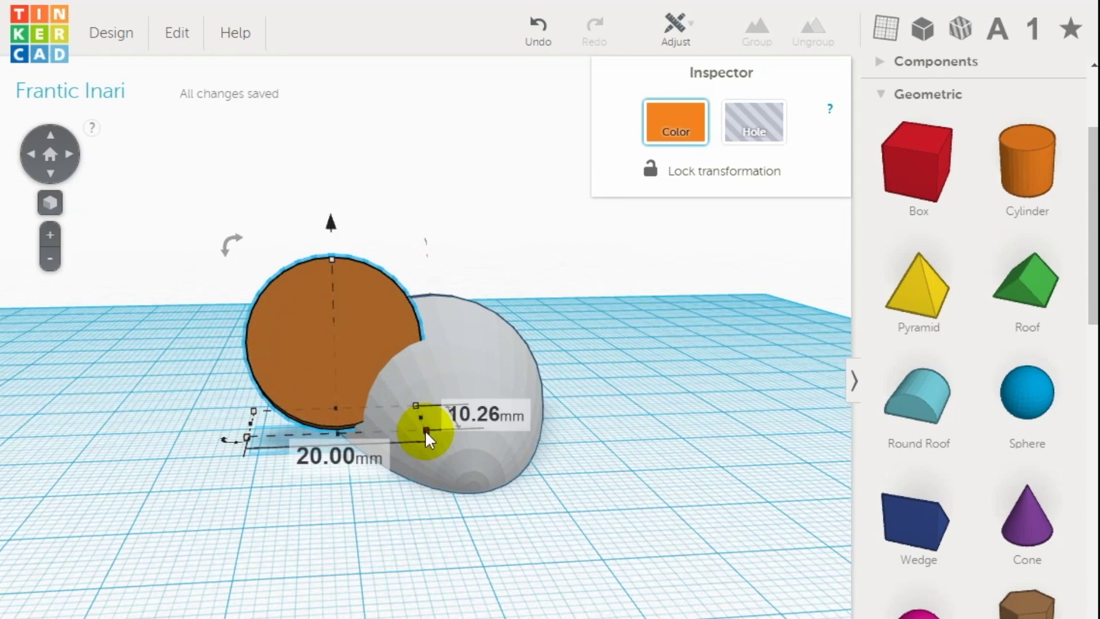
drag(424, 430, 385, 417)
right_drag(385, 417, 232, 479)
drag(355, 372, 373, 333)
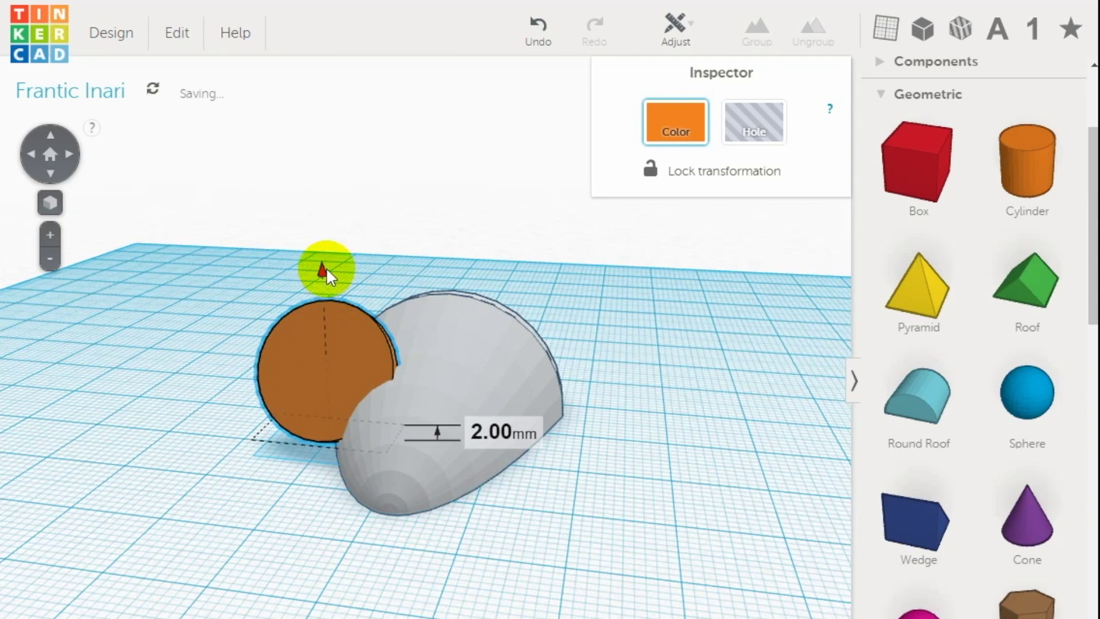
drag(325, 270, 325, 262)
click(490, 582)
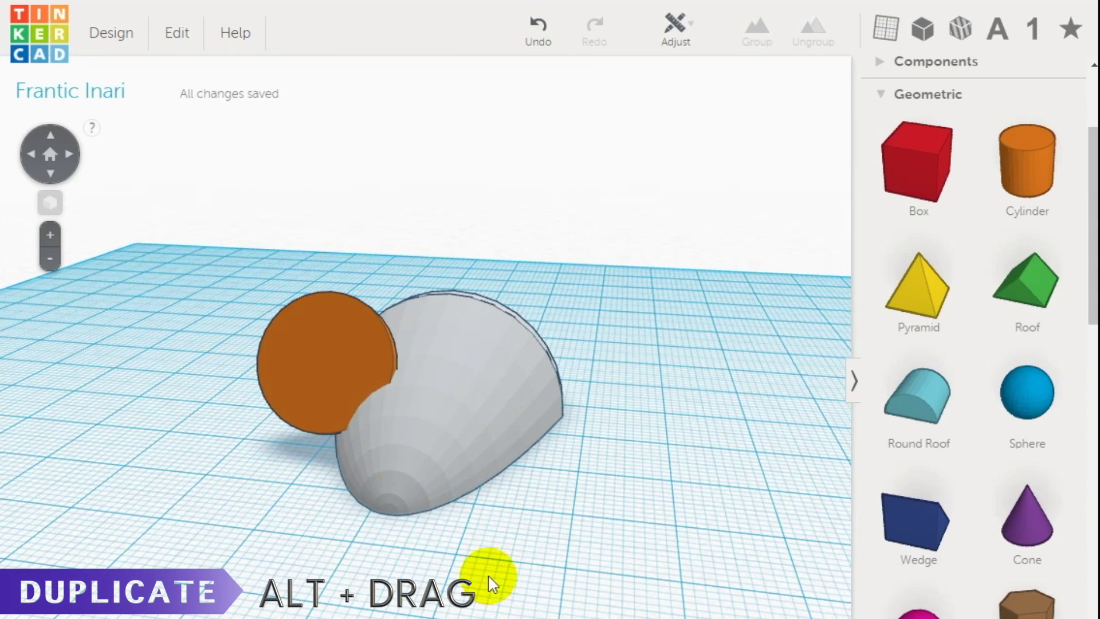
- Duplicate the ear to the other side of the head and group both ears with the body
click(389, 394)
alt+drag(370, 345, 538, 364)
click(460, 544)
right_drag(459, 543, 455, 504)
drag(626, 528, 358, 356)
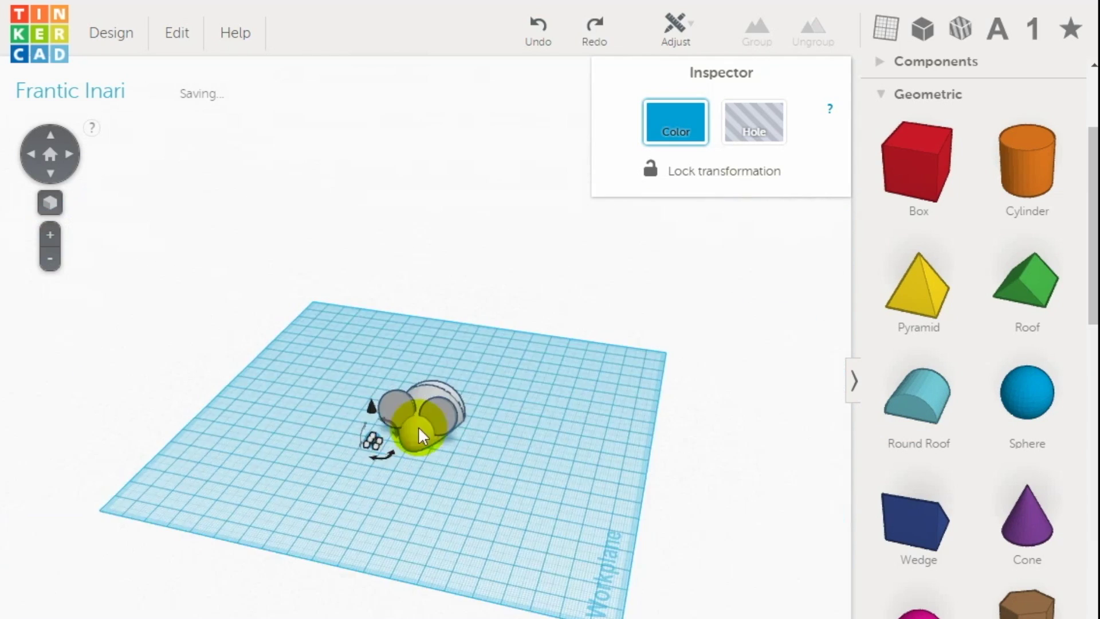
- Position the small blue sphere on the head as an eye and duplicate it for the second eye
scroll(418, 426, up, 5)
drag(201, 493, 347, 431)
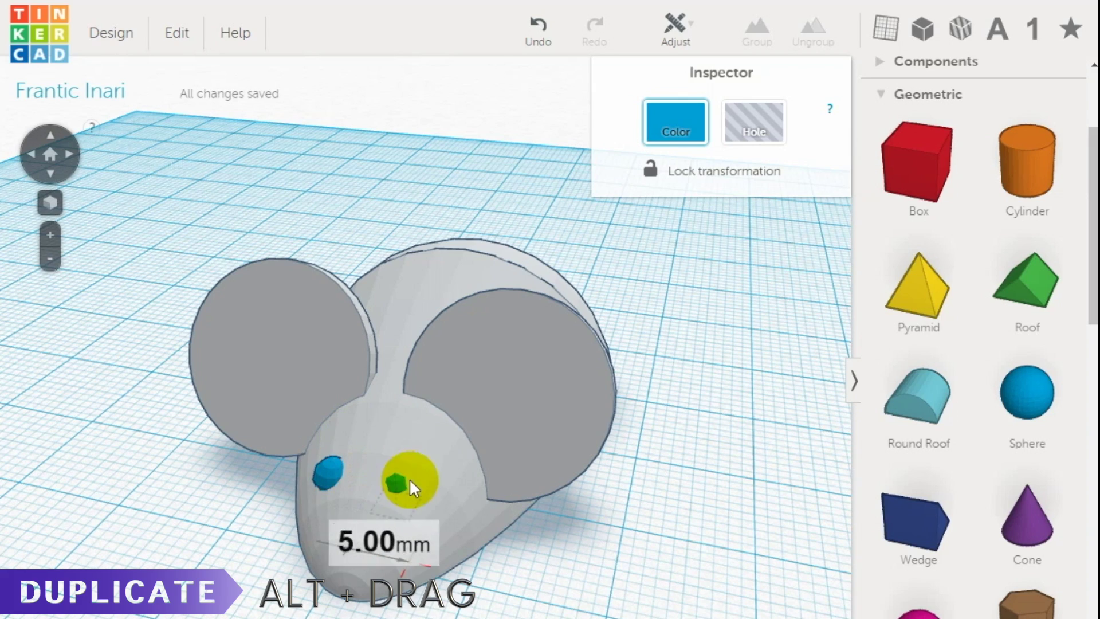
alt+drag(410, 479, 424, 483)
right_drag(424, 483, 308, 548)
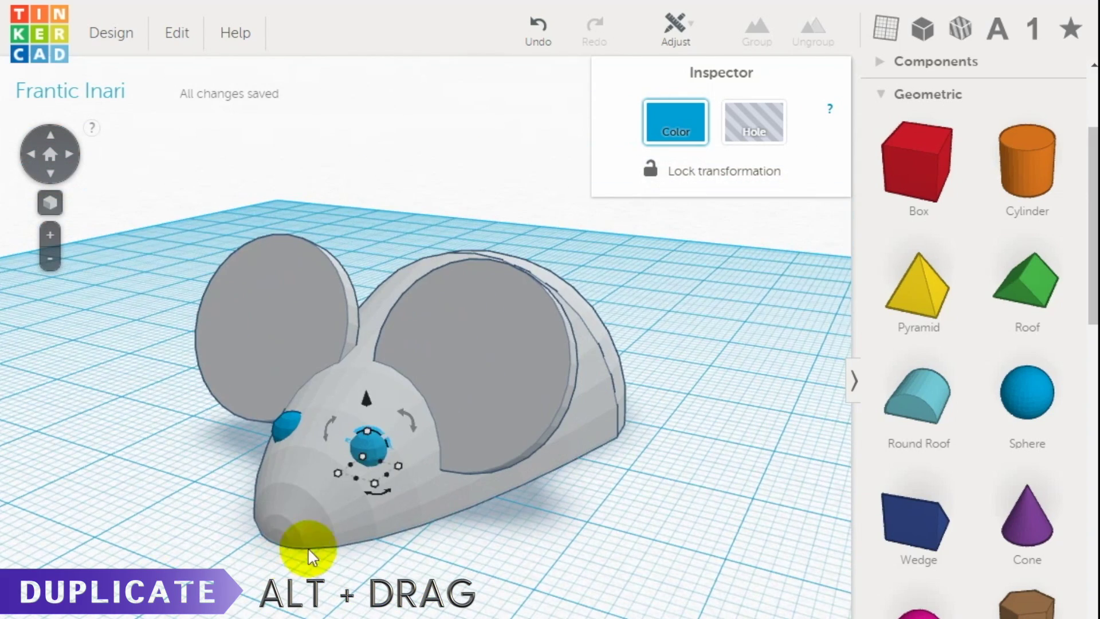
- Duplicate an eye sphere and place the copy at the tip of the snout as a nose
alt+drag(374, 444, 244, 490)
key(Up)
key(Up)
key(Up)
key(Up)
click(267, 588)
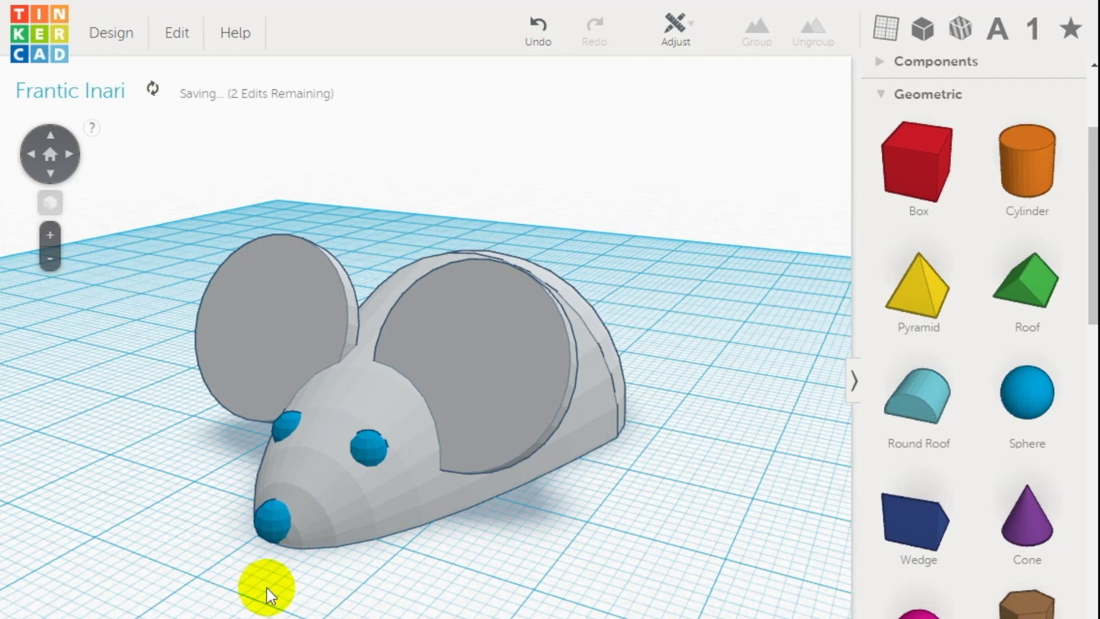
- Examine the placement of the eyes and nose on the mouse from the front and the side
right_drag(266, 587, 445, 591)
click(432, 573)
scroll(432, 573, up, 3)
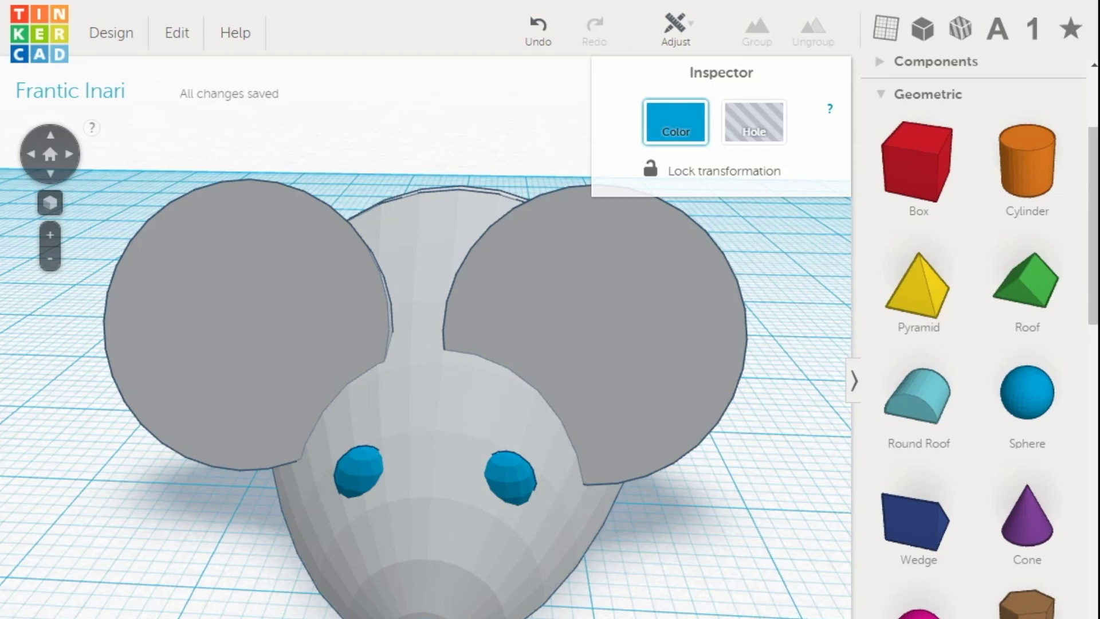
click(346, 616)
scroll(346, 616, up, 2)
scroll(347, 613, down, 5)
right_drag(423, 608, 289, 602)
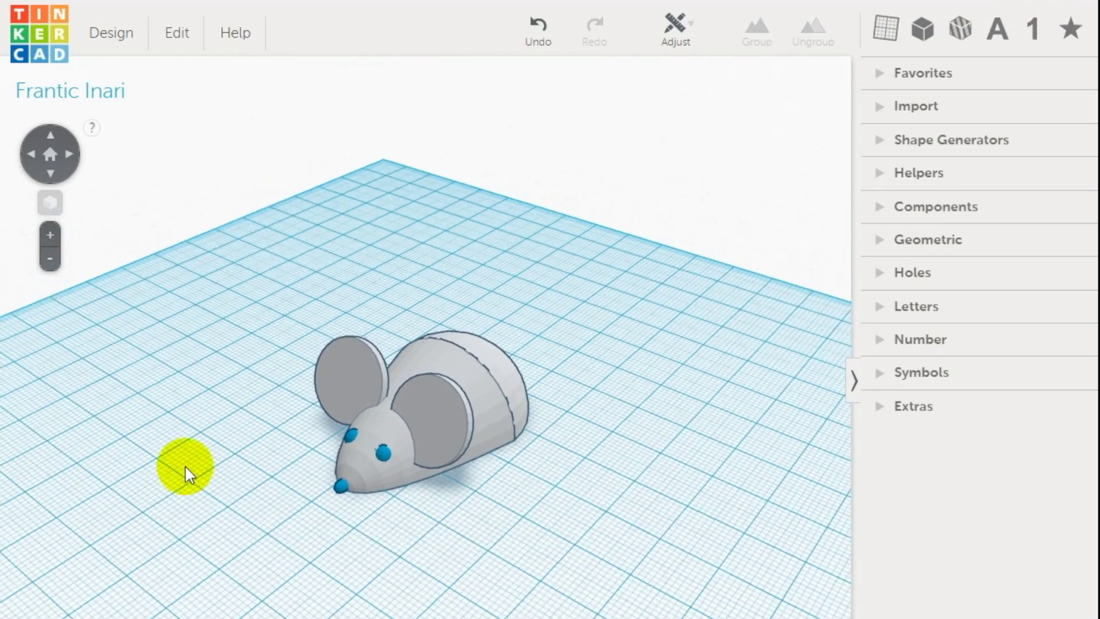
scroll(185, 466, down, 2)
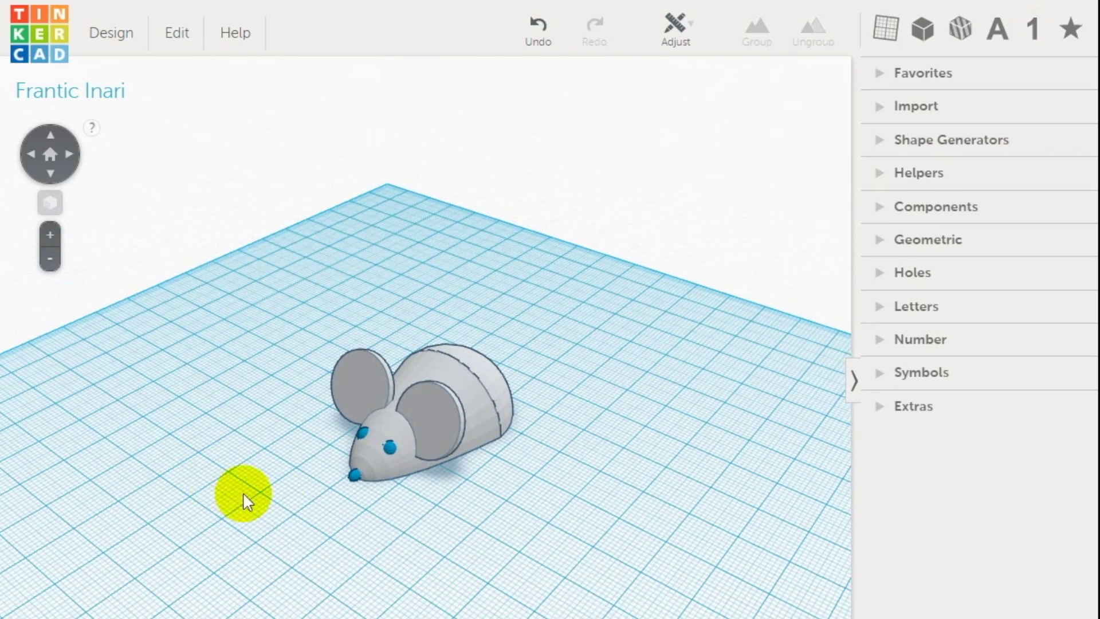
- Place an Extrusion shape generator beside the mouse and reshape its profile into a thin curved tail
click(886, 140)
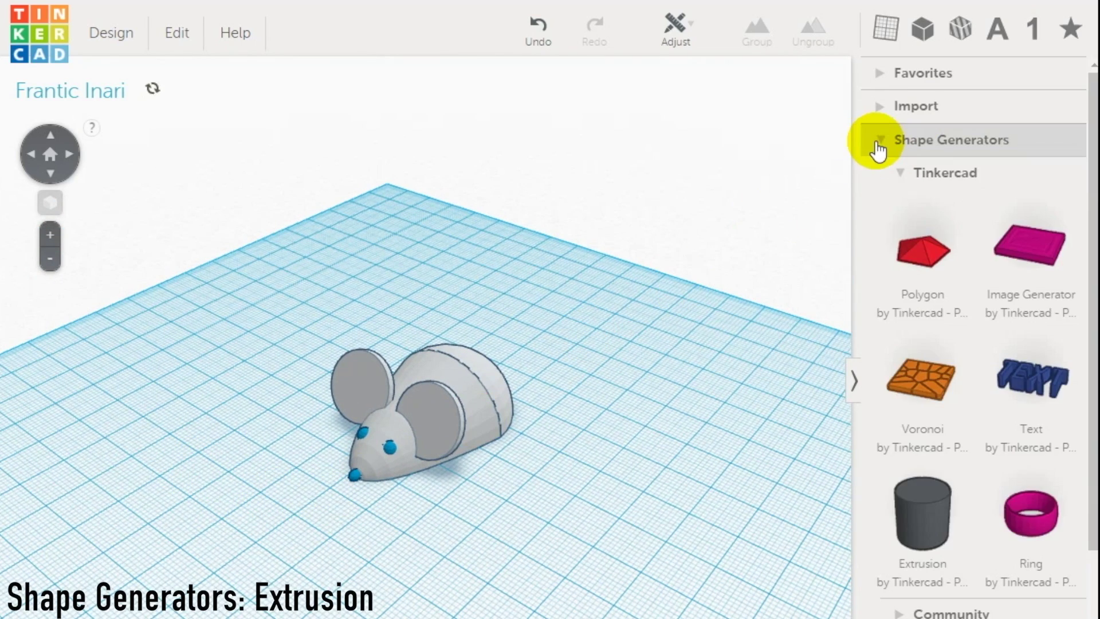
drag(911, 504, 596, 492)
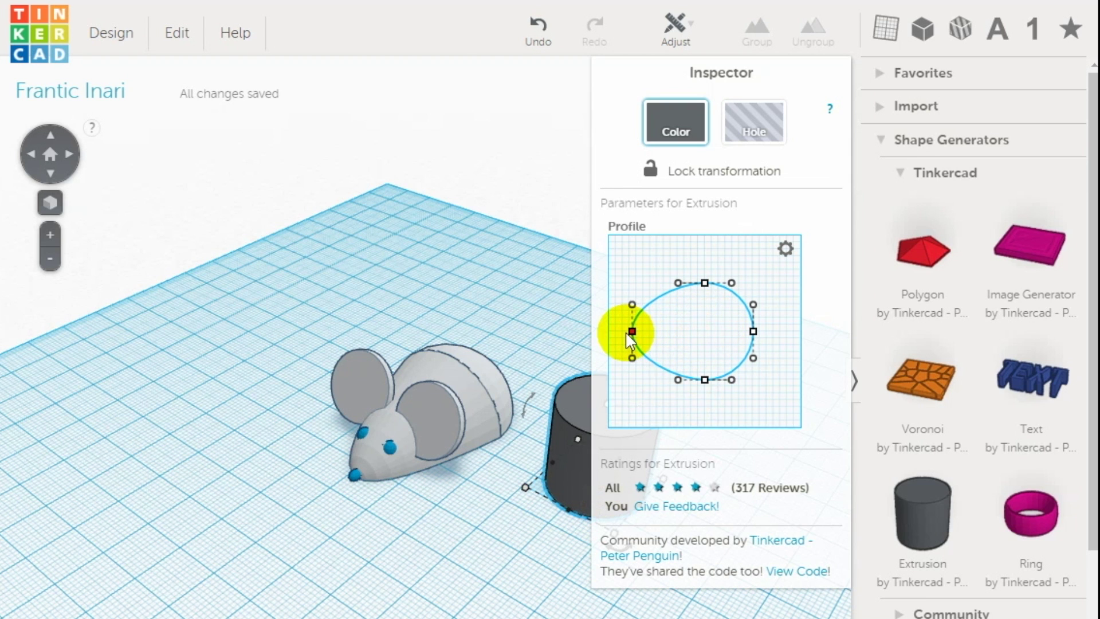
drag(706, 380, 685, 348)
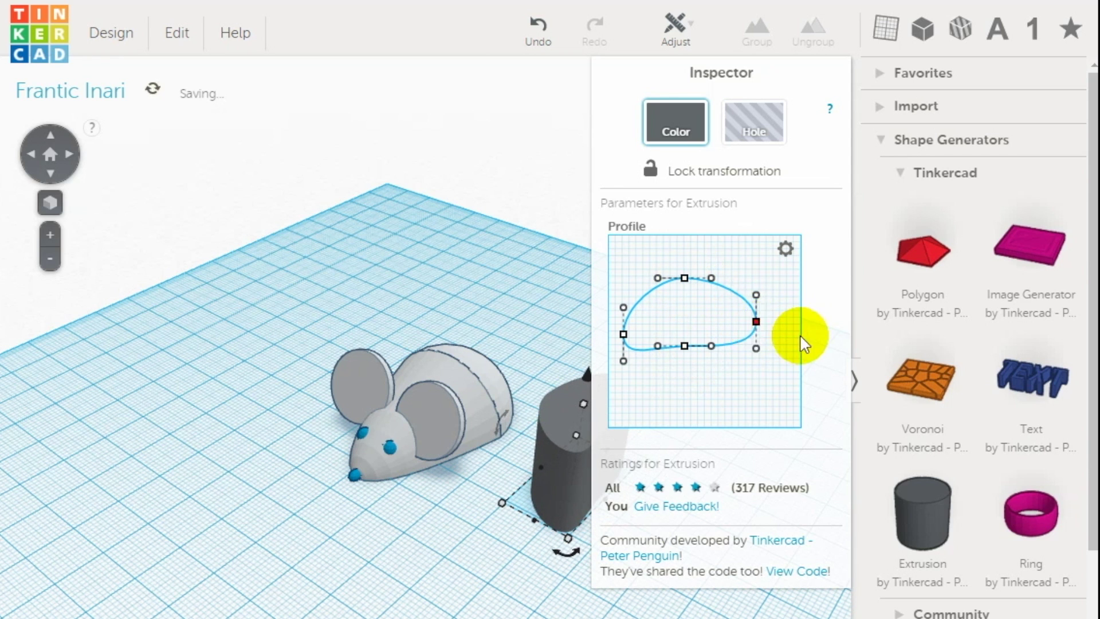
drag(711, 278, 724, 286)
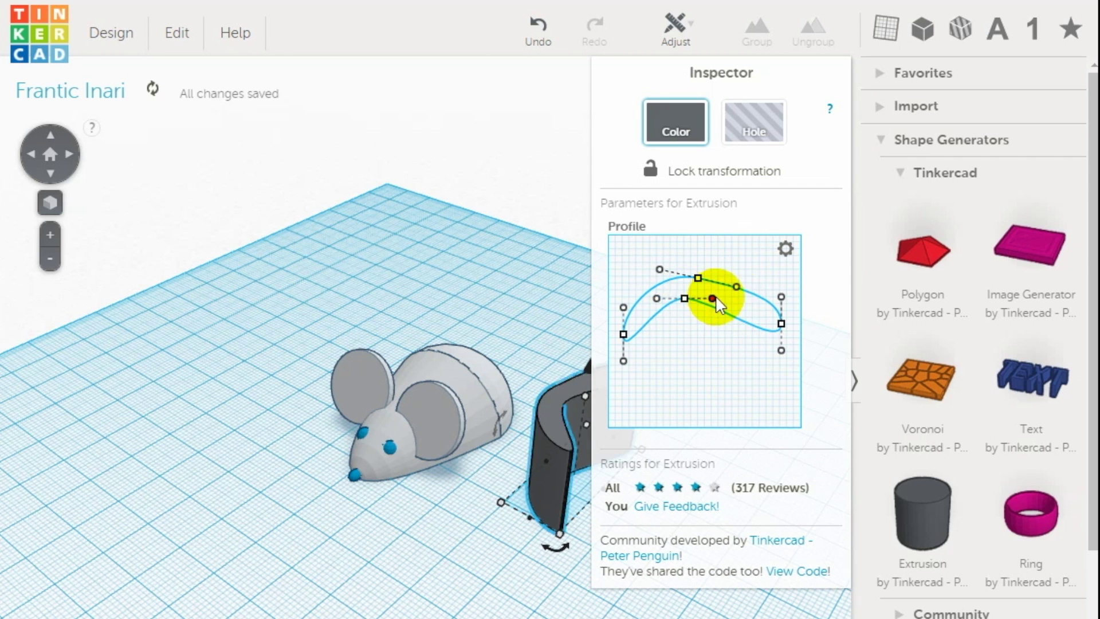
drag(659, 268, 663, 272)
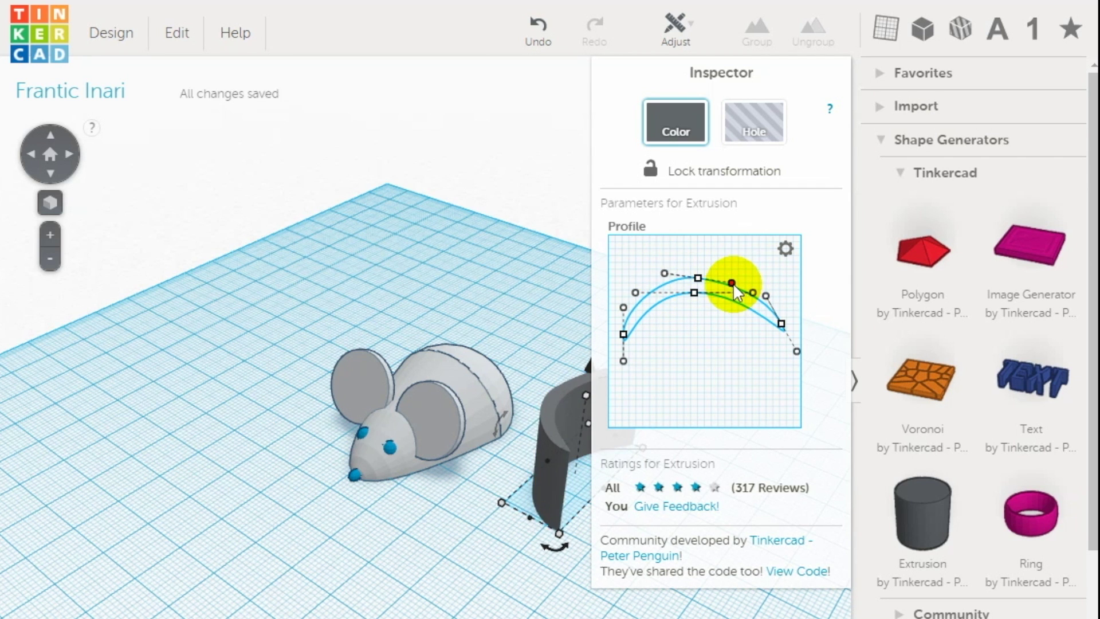
- Flatten the tail extrusion and refine its profile curve into a smoother, slimmer arc
drag(585, 395, 452, 548)
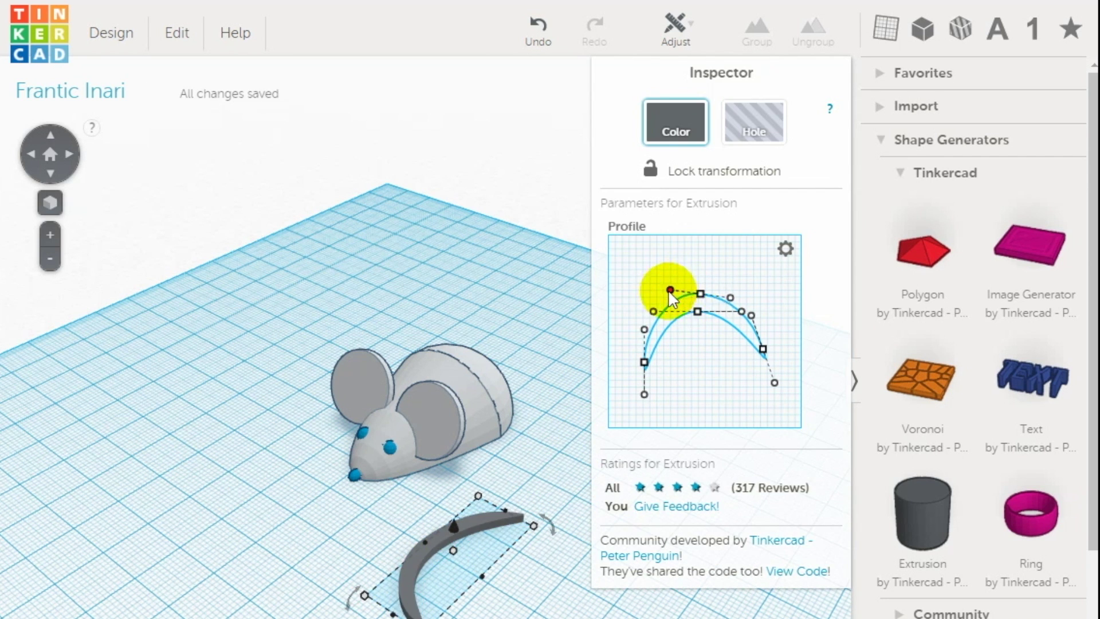
drag(670, 290, 755, 314)
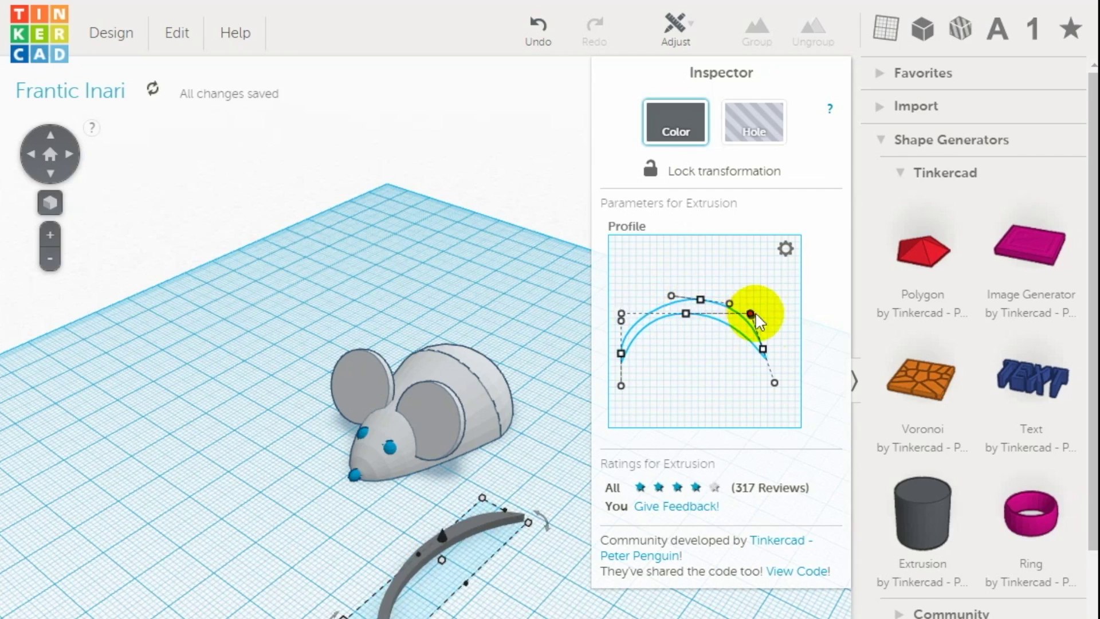
click(545, 436)
- Stand the tail upright so it curves upward and attach it to the rear of the mouse's body
right_drag(544, 436, 348, 519)
drag(348, 518, 579, 476)
right_drag(225, 494, 160, 453)
drag(339, 453, 384, 444)
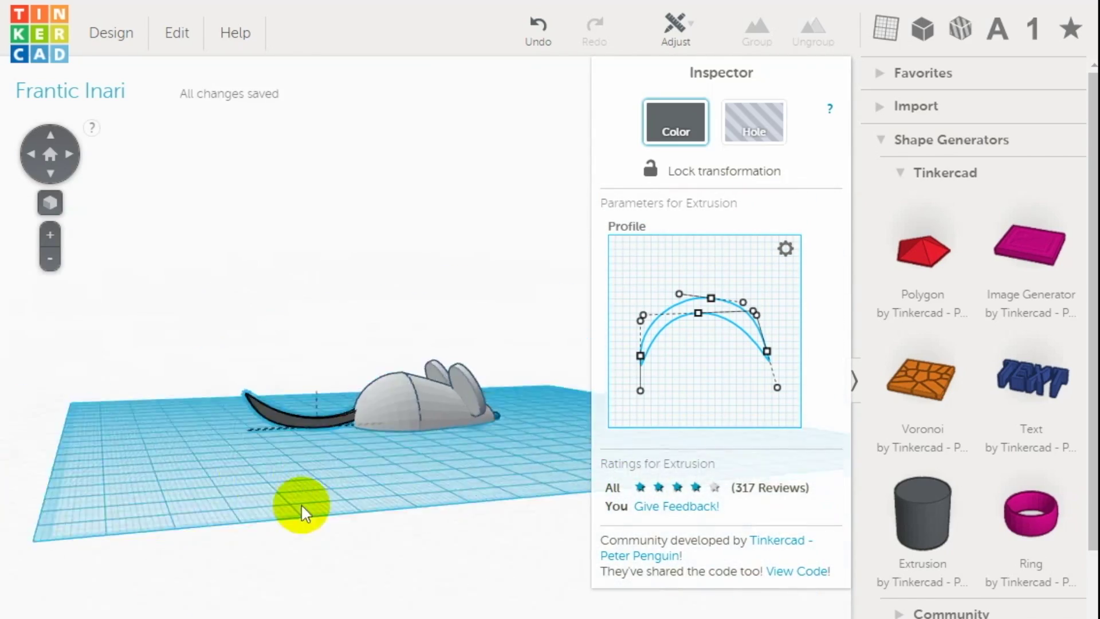
click(527, 588)
scroll(388, 428, down, 5)
scroll(387, 427, up, 10)
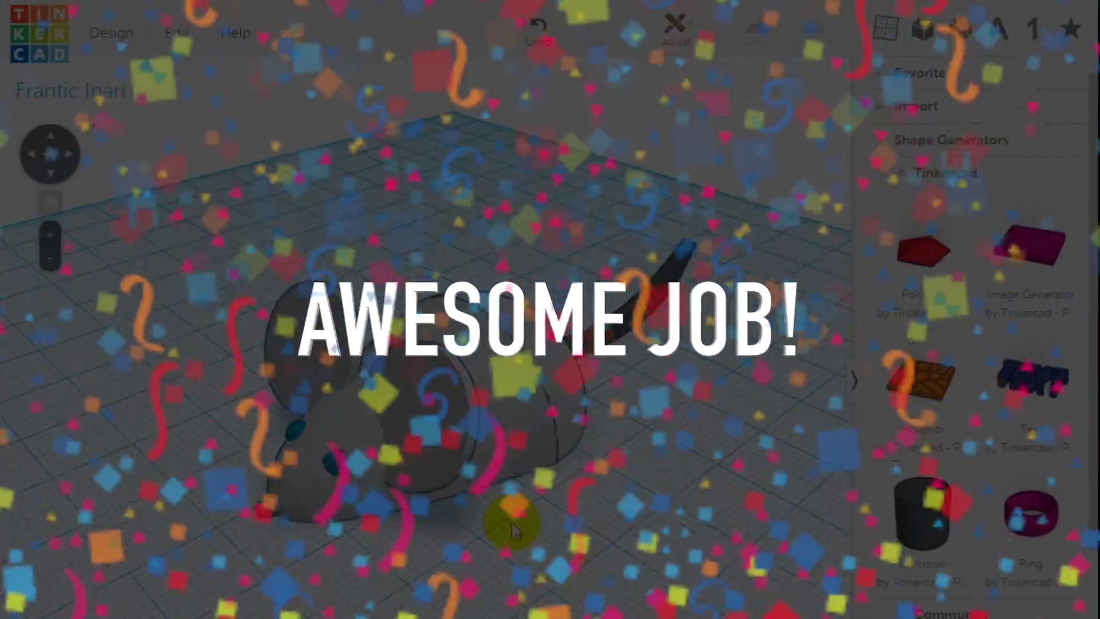